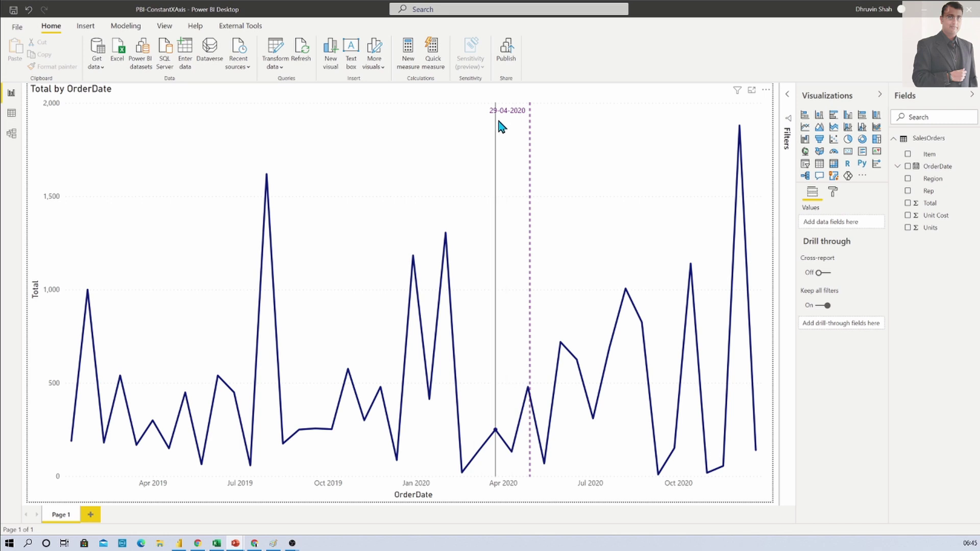
- Add Page 2 with an empty line chart enlarged to fill the page
mouse_move(529, 126)
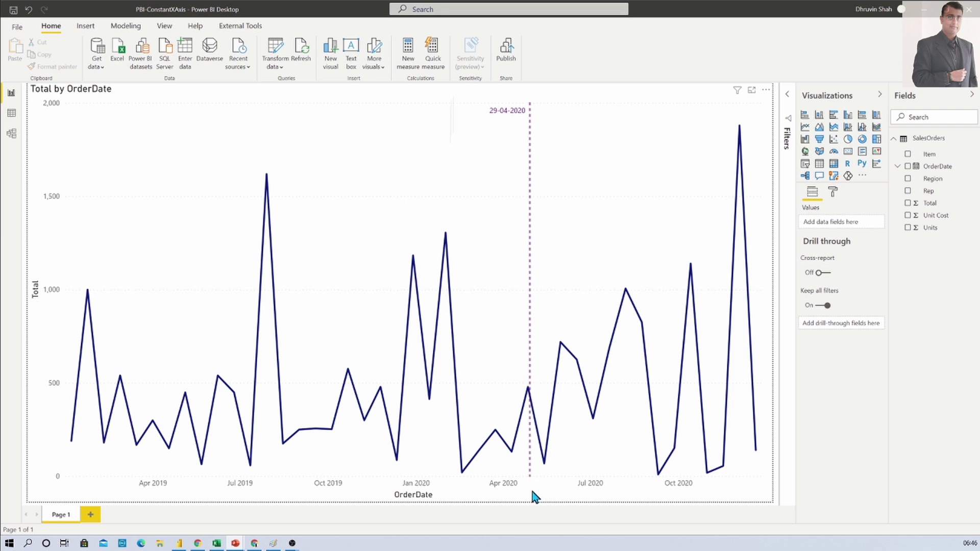
left_click(93, 517)
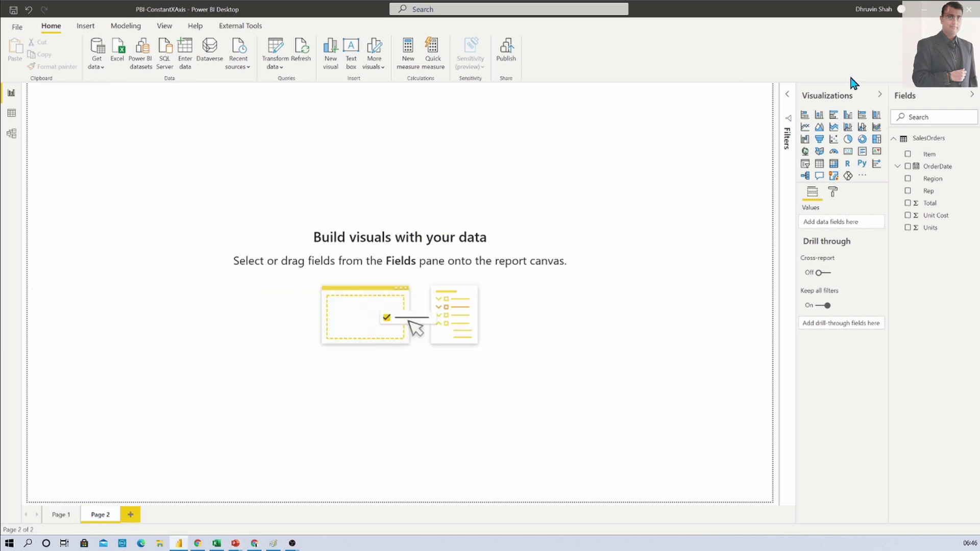
left_click(805, 128)
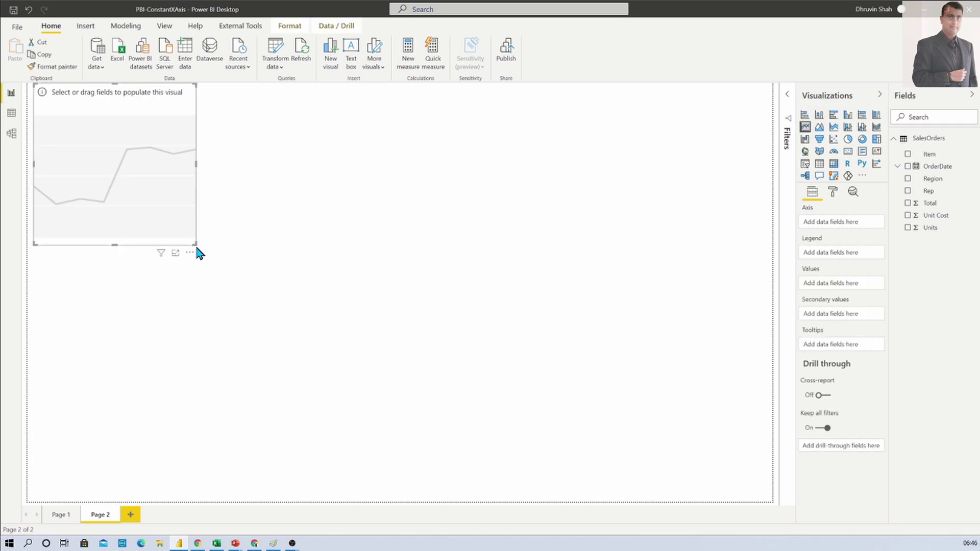
left_click_drag(197, 248, 772, 508)
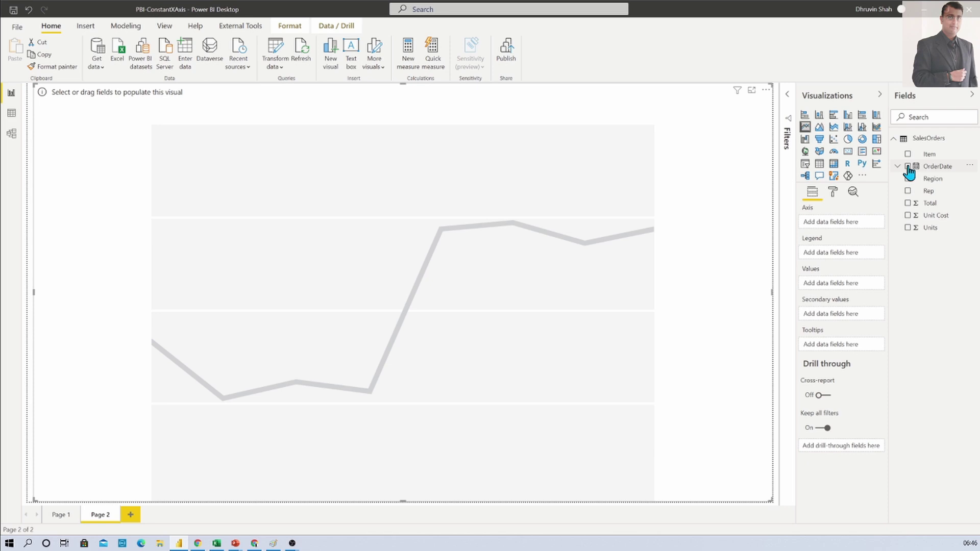
- Plot Total against plain OrderDate, not the date hierarchy
left_click_drag(910, 172, 840, 228)
left_click(871, 223)
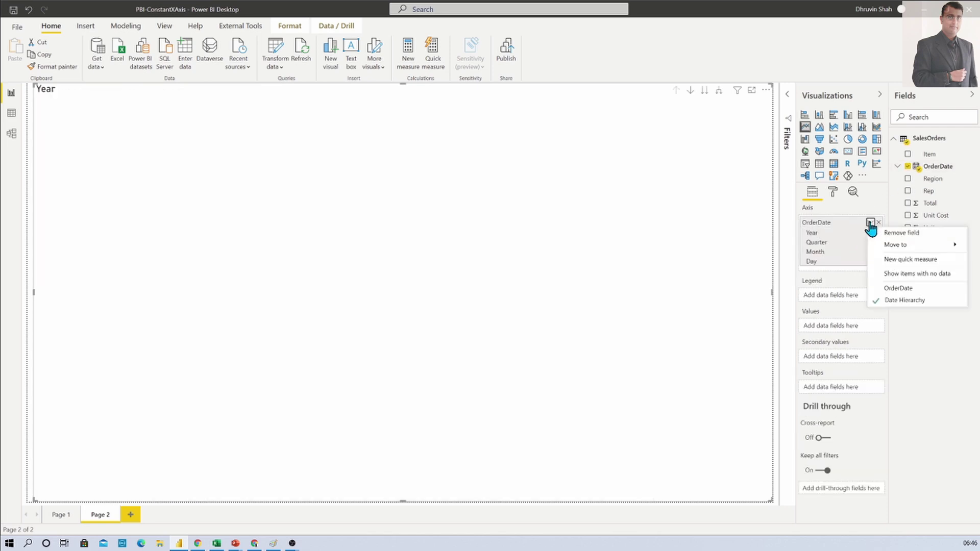
left_click(894, 289)
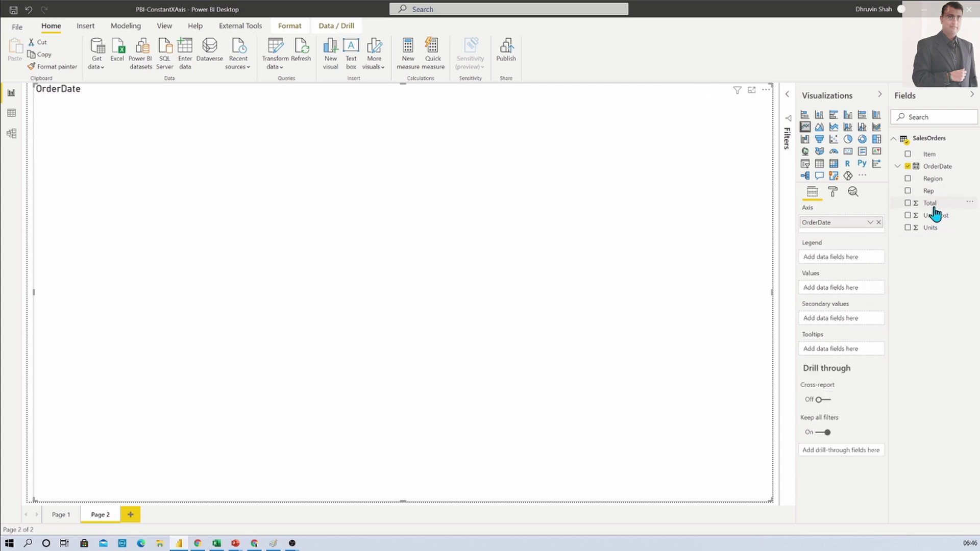
left_click_drag(934, 206, 857, 298)
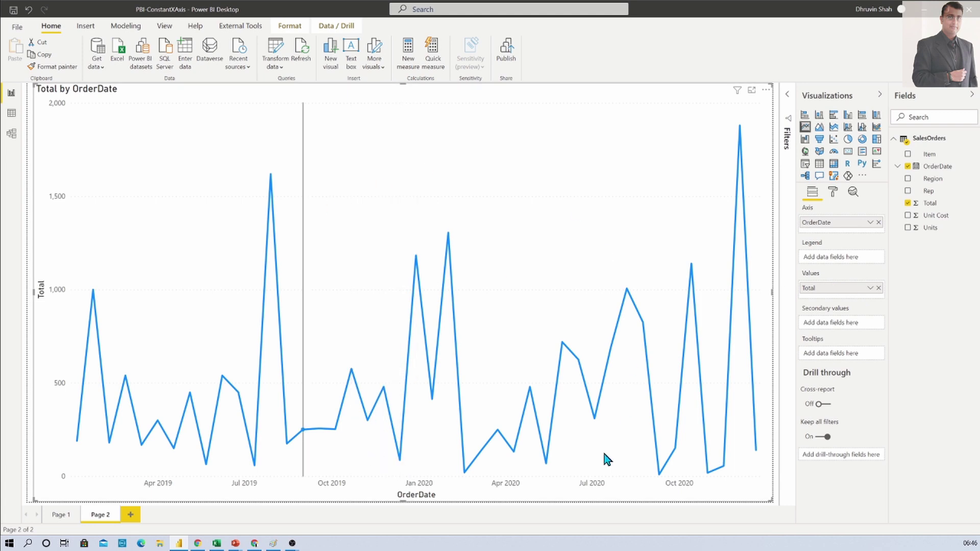
- Add X-Axis Constant Line 1 from the chart's Analytics pane
mouse_move(603, 355)
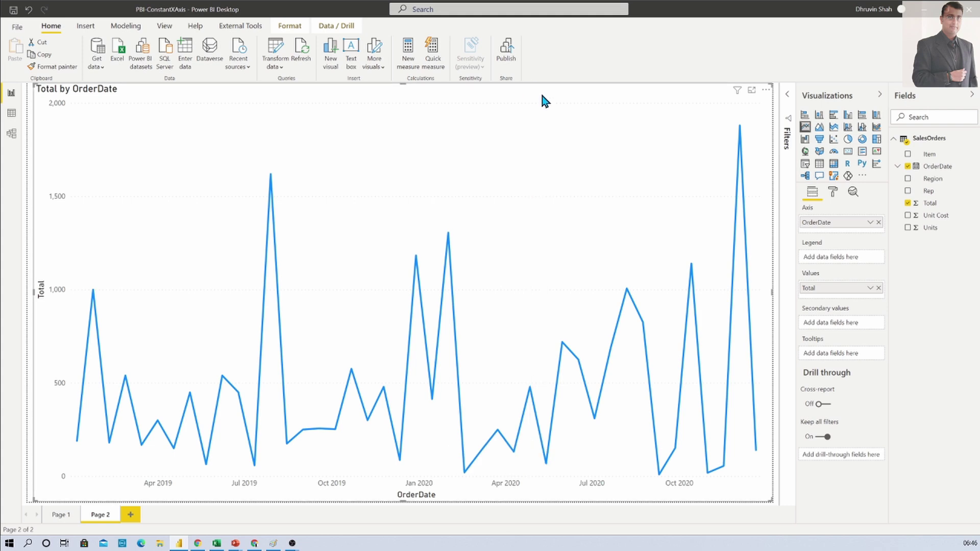
left_click(852, 195)
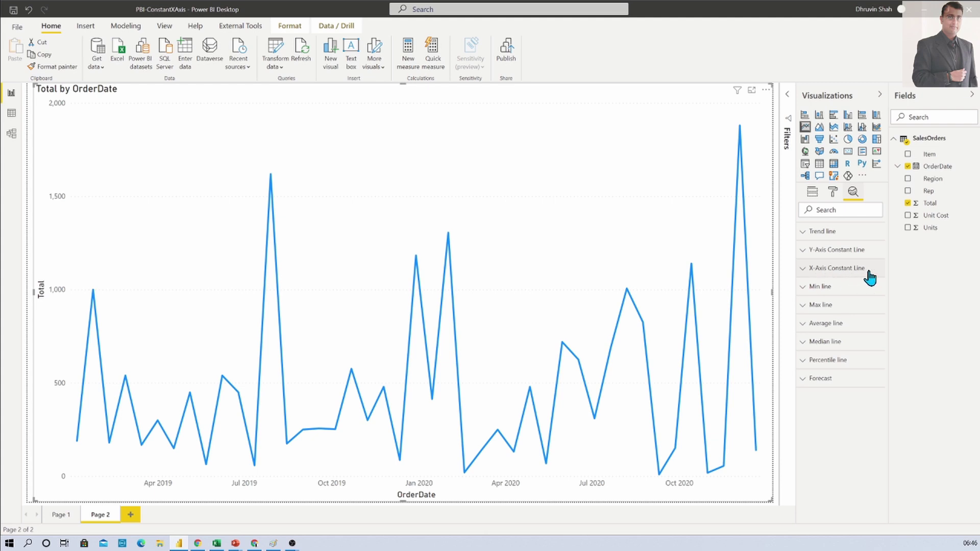
left_click(808, 275)
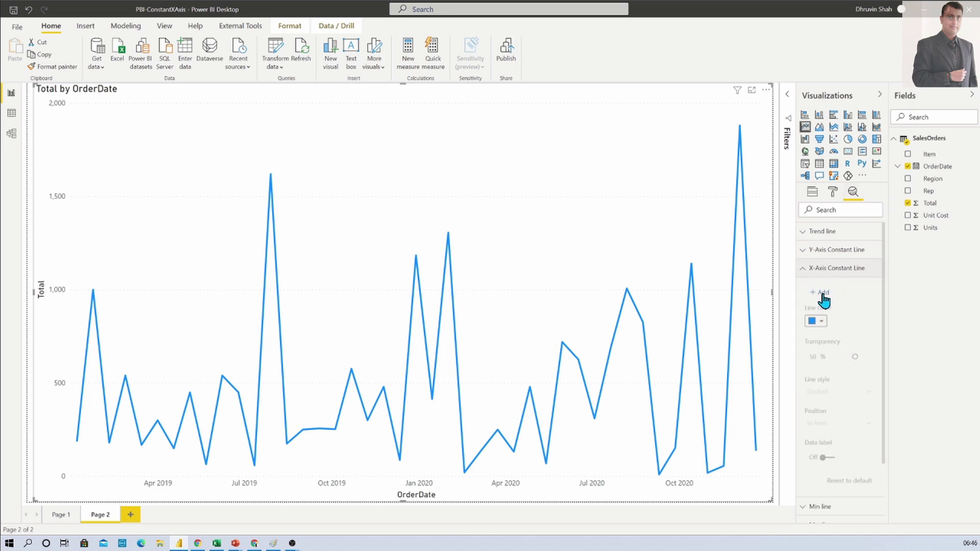
left_click(822, 293)
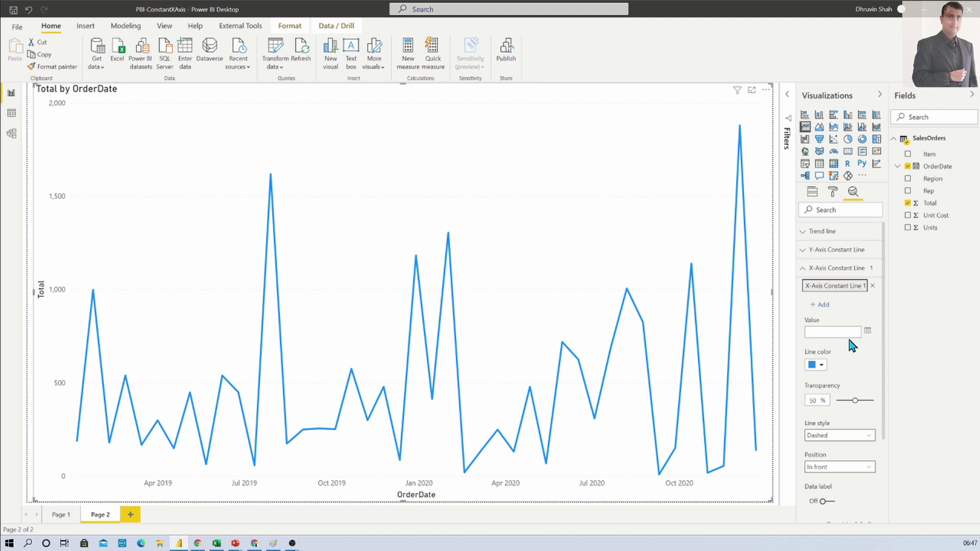
- Set the constant line's value to 29 April 2020 and colour it dark purple
left_click(868, 332)
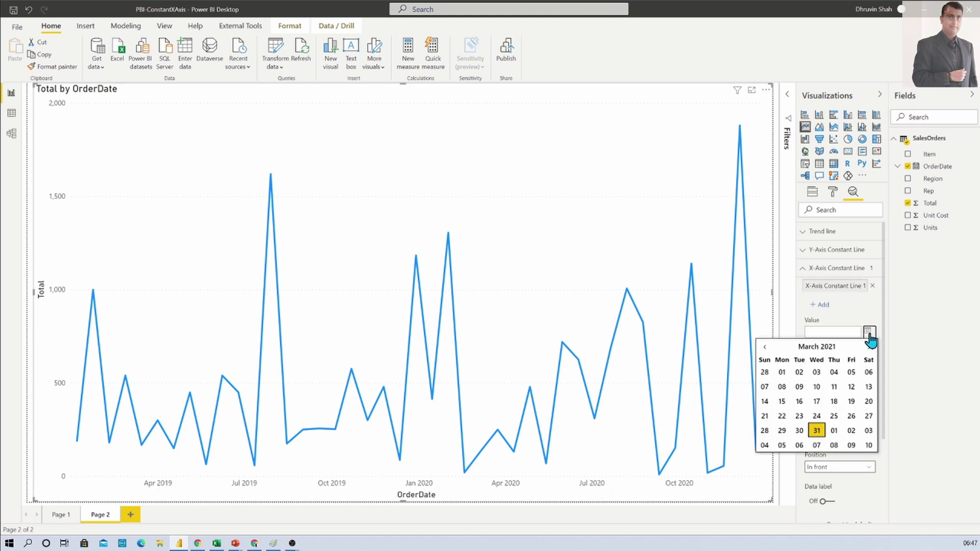
left_click(818, 348)
left_click(815, 348)
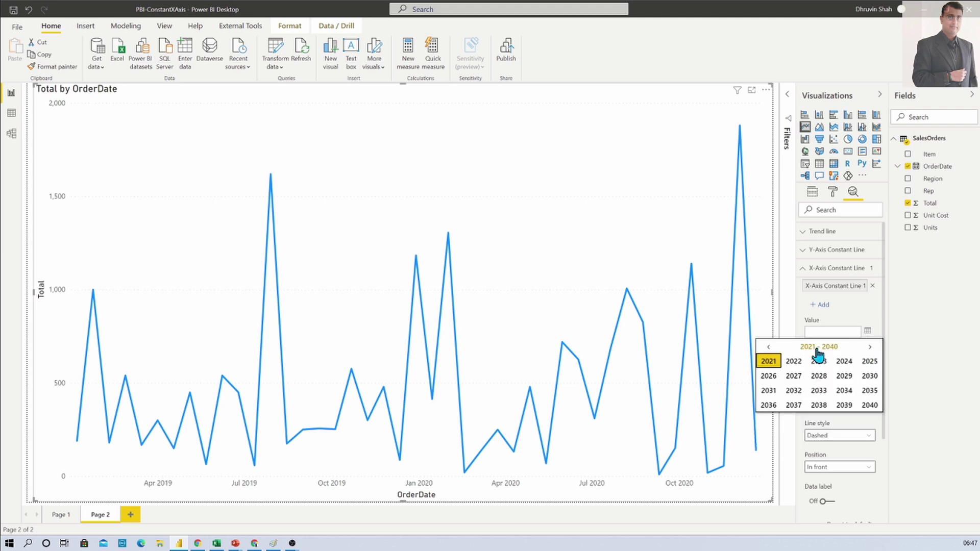
left_click(768, 347)
left_click(868, 406)
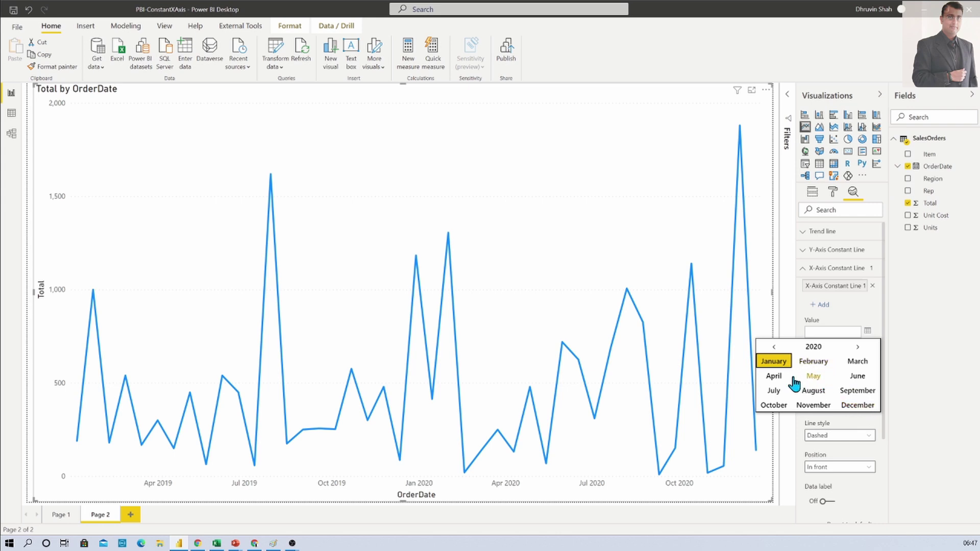
left_click(773, 376)
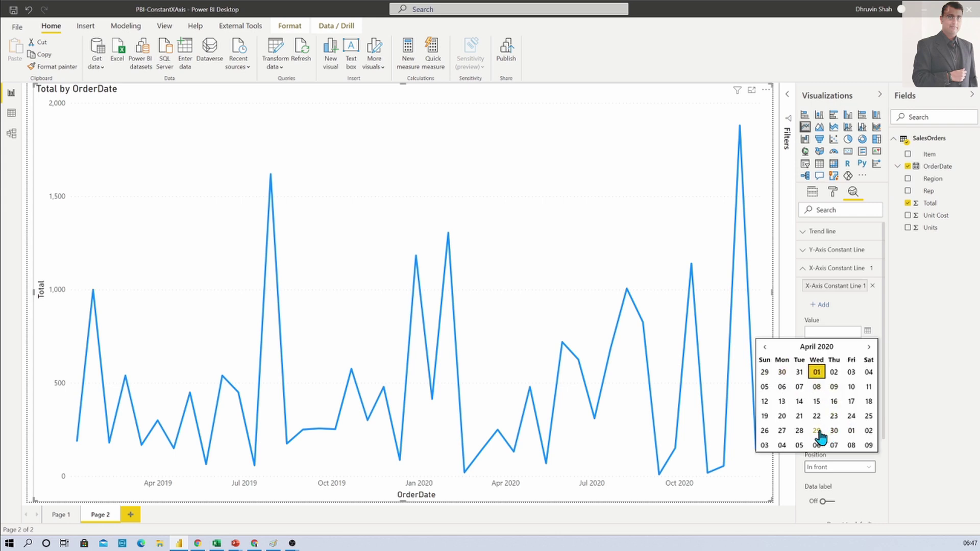
left_click(816, 431)
left_click(821, 366)
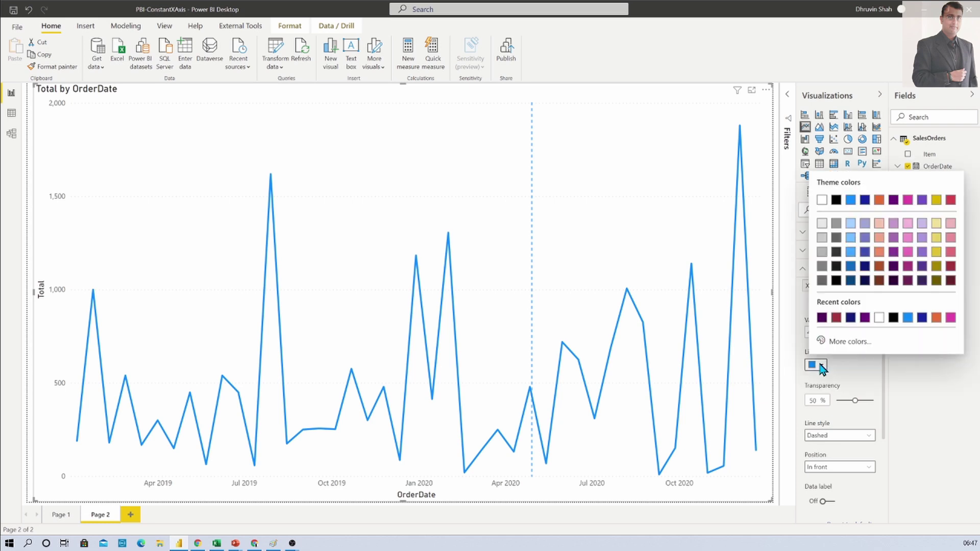
left_click(822, 319)
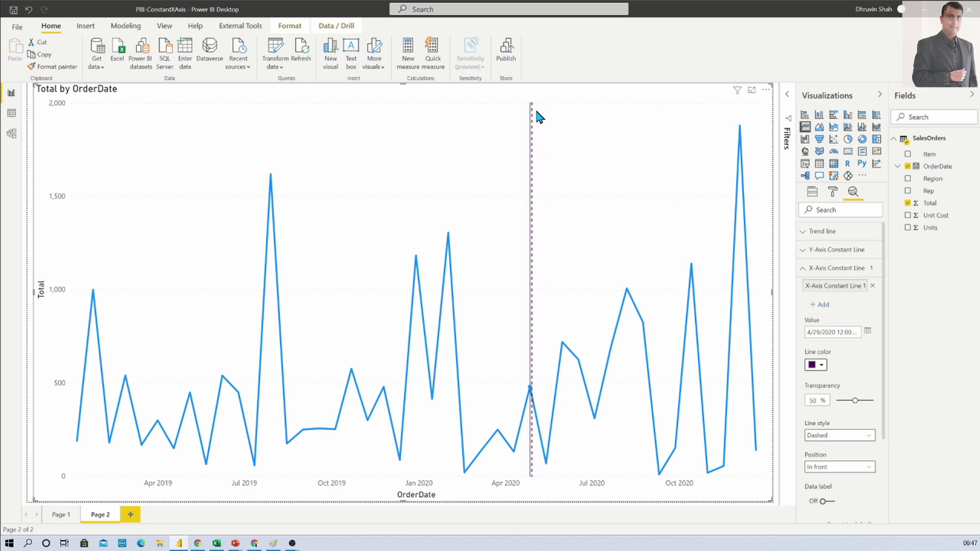
- Give the constant line 47% transparency and a dotted line style
mouse_move(537, 115)
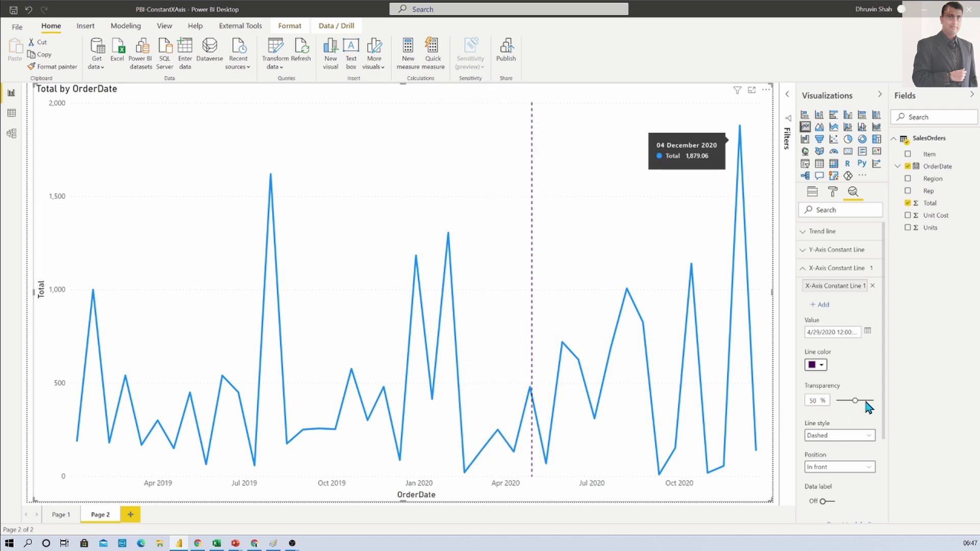
mouse_move(855, 401)
left_mouse_down()
mouse_move(824, 403)
mouse_move(854, 403)
left_mouse_up()
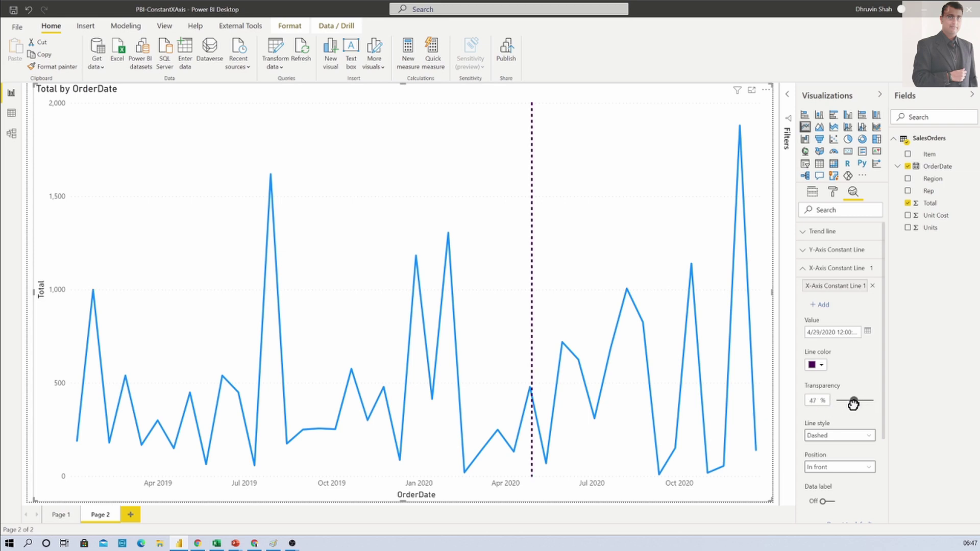
left_click(846, 437)
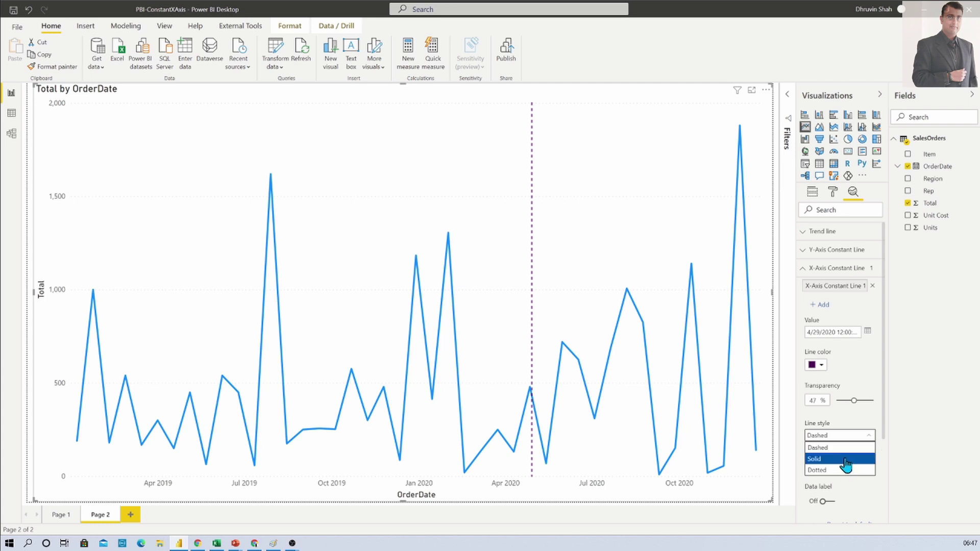
left_click(845, 463)
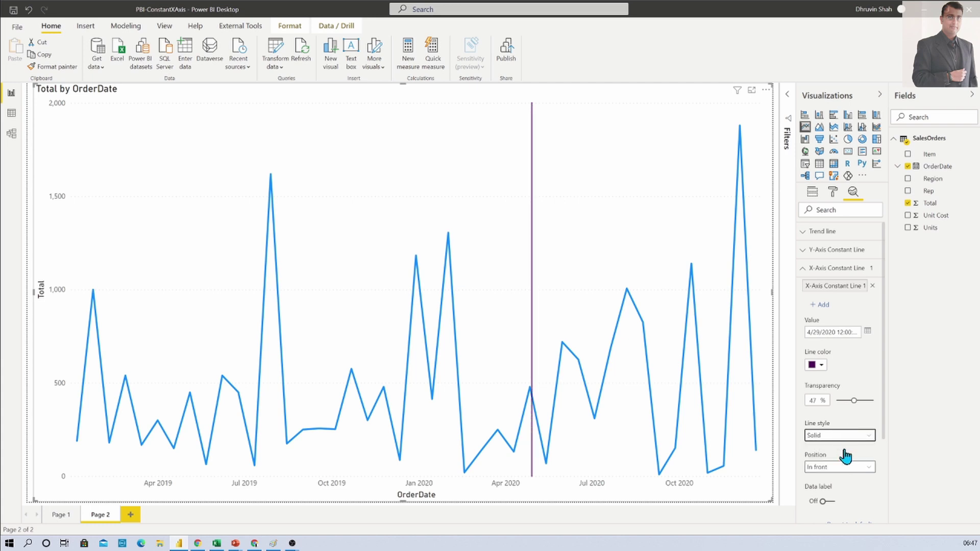
left_click(846, 437)
left_click(842, 469)
- Keep the line in front of the data after trying Behind, showing its 29-04-2020 label
scroll(846, 457, "down", 2)
left_click(831, 417)
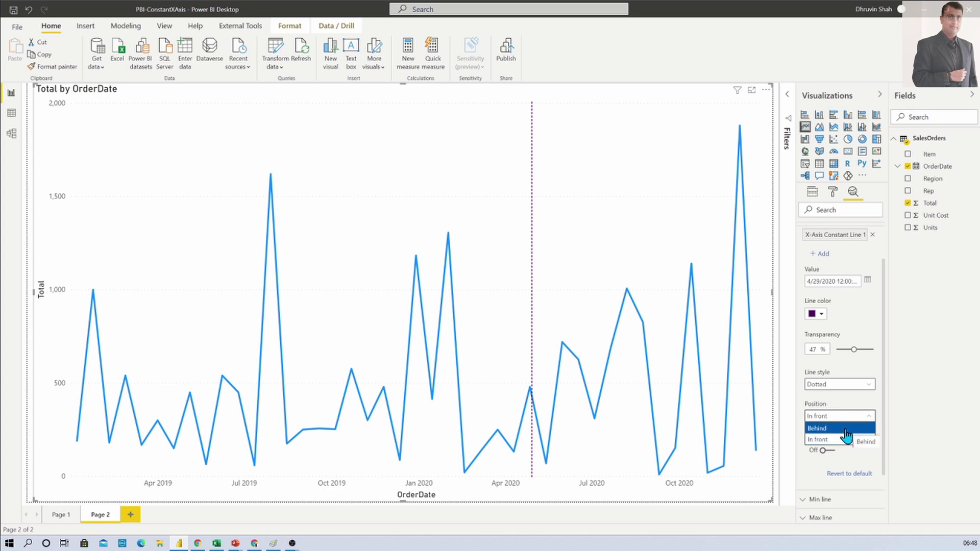
left_click(845, 431)
left_click(843, 416)
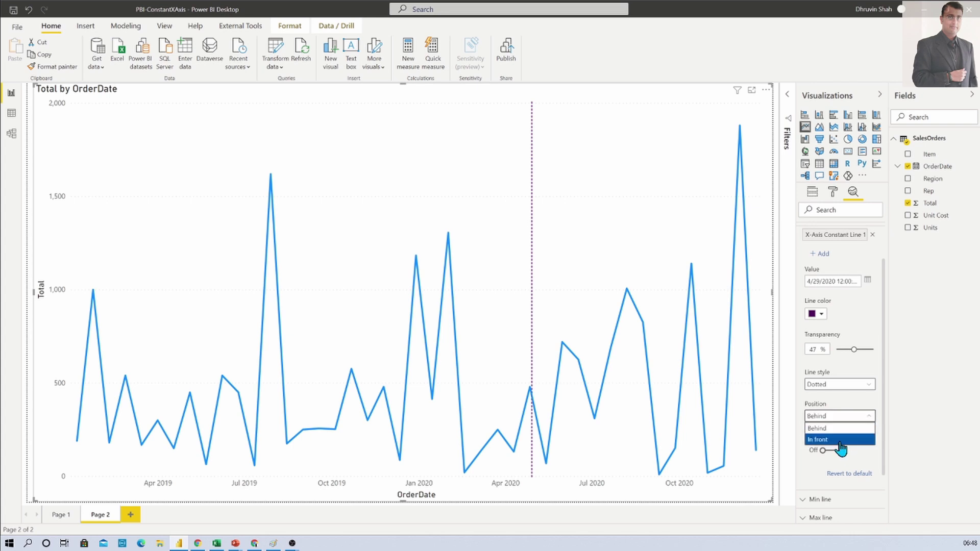
left_click(840, 440)
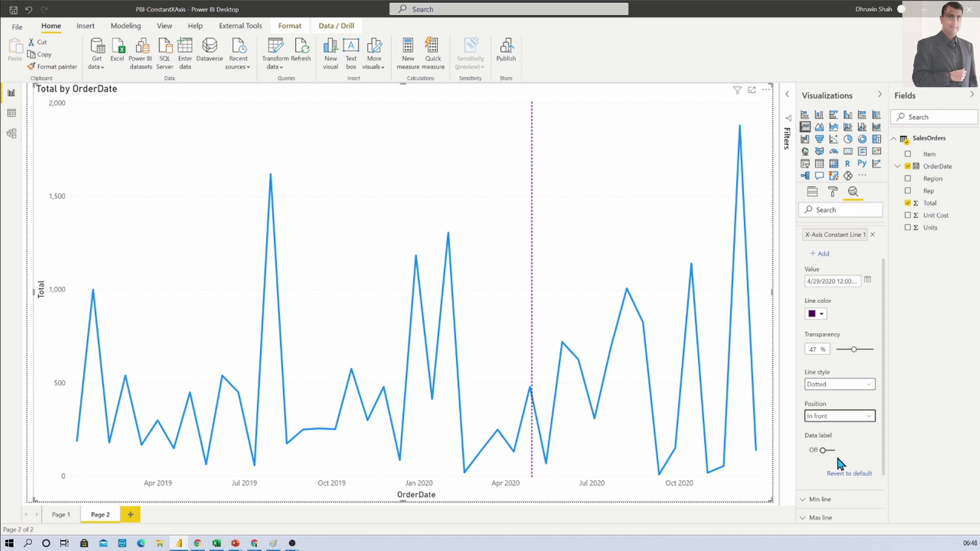
left_click(823, 451)
- Turn on the constant line's data label and colour it dark purple
left_click(823, 451)
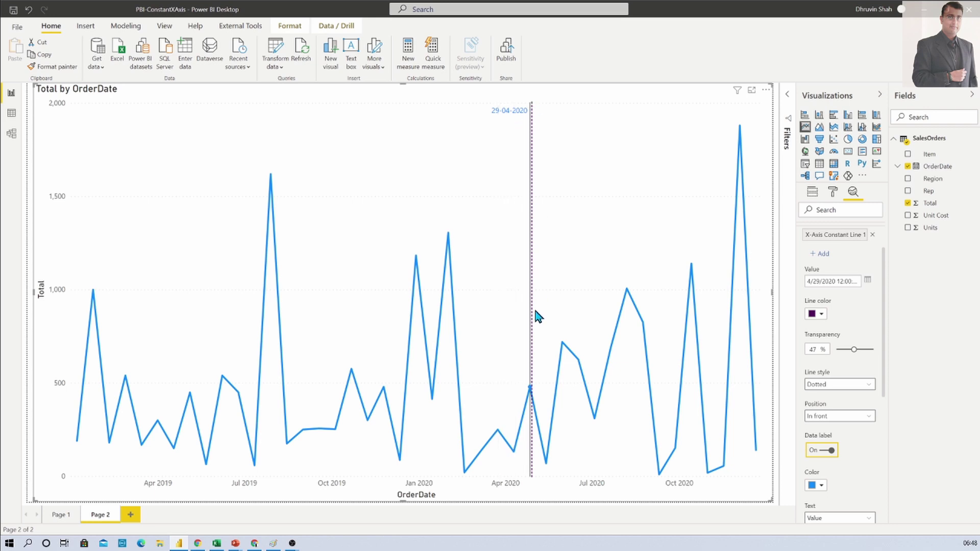
scroll(837, 444, "down", 2)
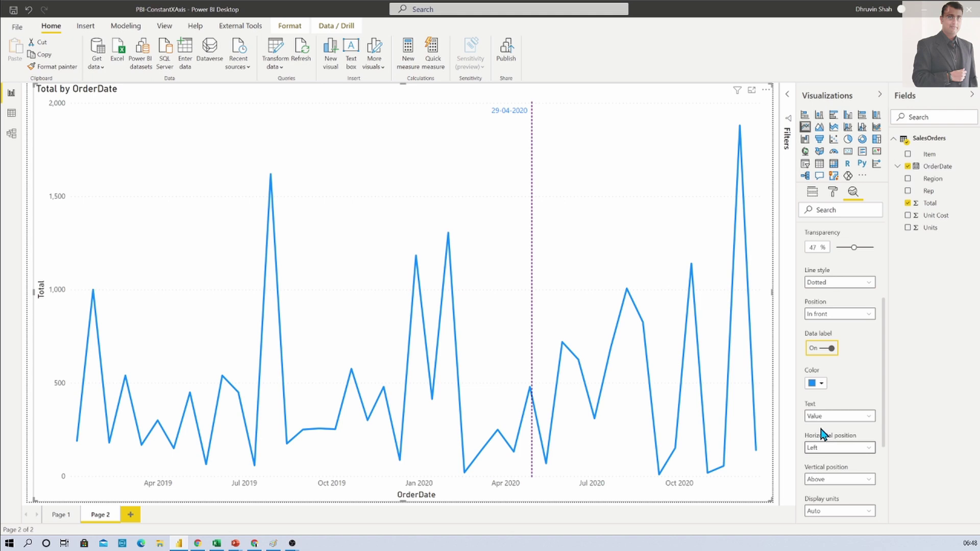
left_click(821, 384)
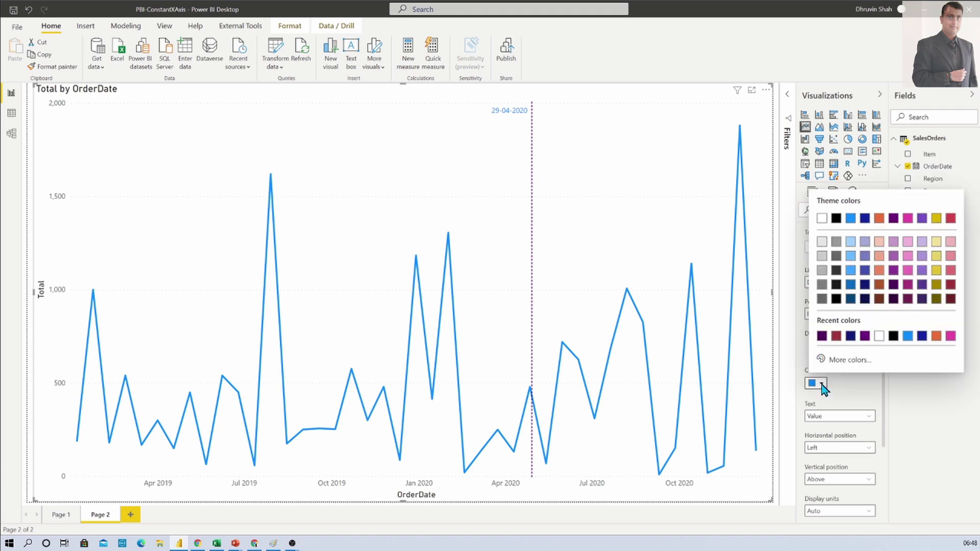
left_click(822, 336)
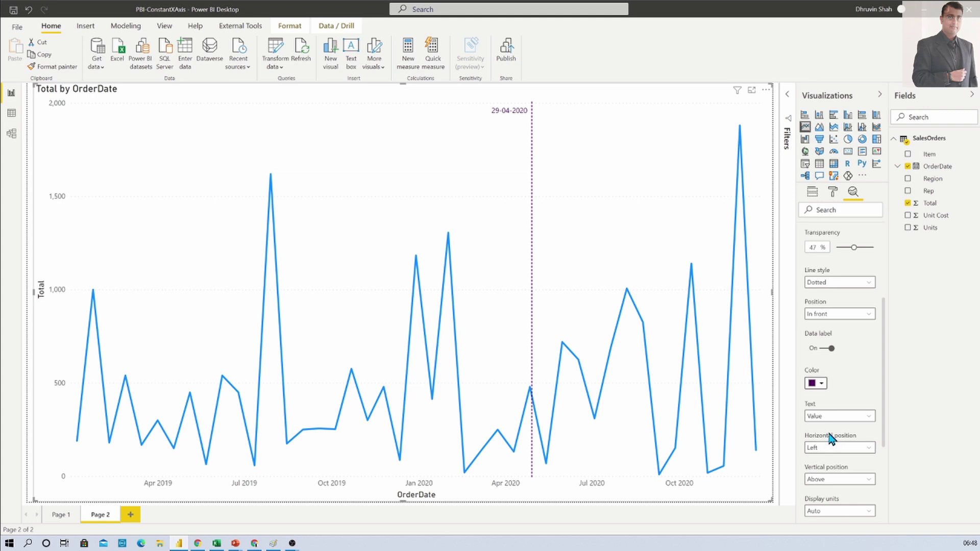
- Make the label show the line's name, X-Axis Constant Line 1, and start renaming it
scroll(831, 438, "down", 2)
left_click(838, 315)
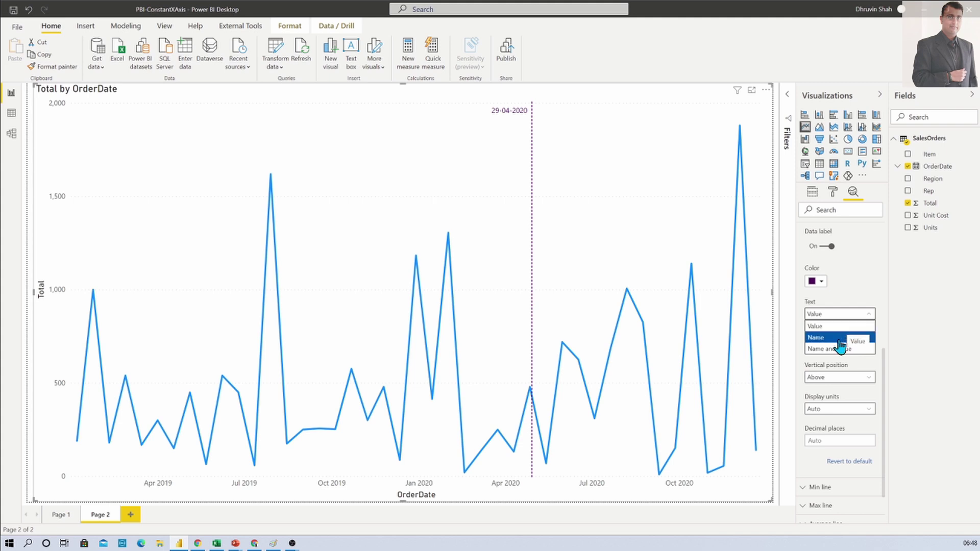
left_click(827, 337)
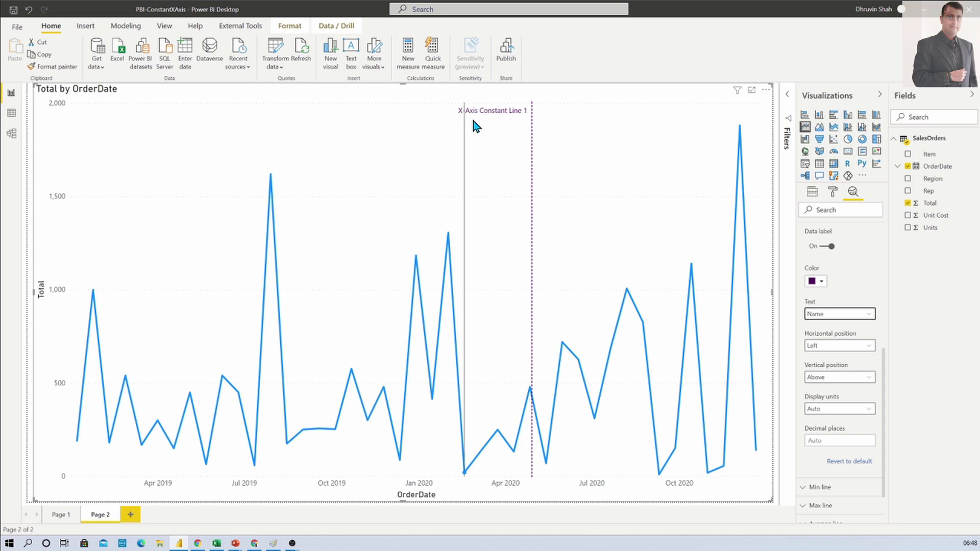
scroll(864, 323, "up", 5)
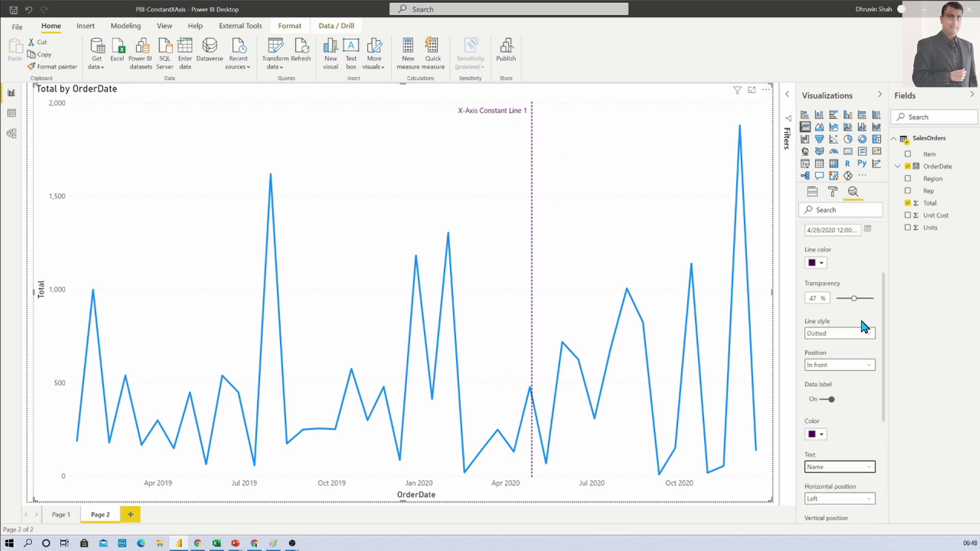
double_click(833, 285)
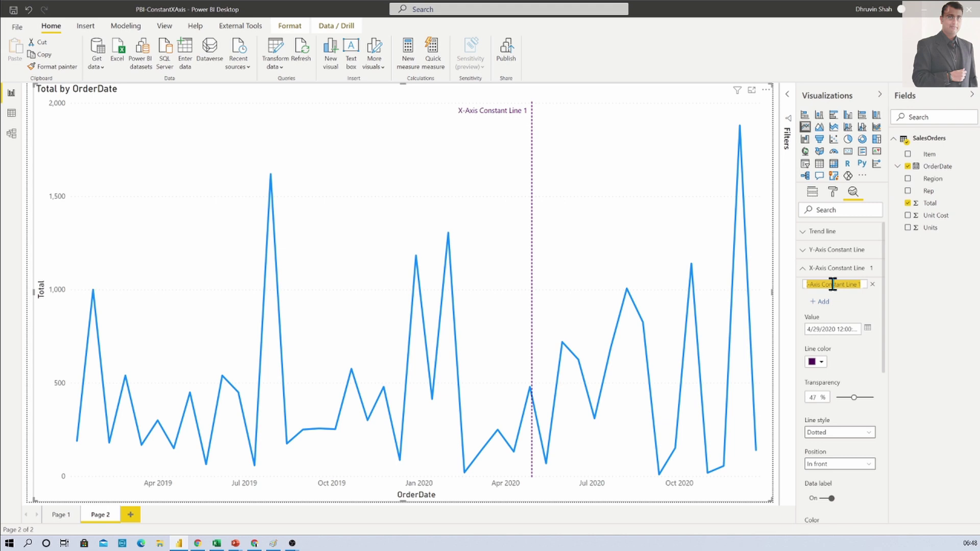
- Rename the line Target Date and label it with name and value, Target Date: 29-04-2020
type("T")
type("et Date")
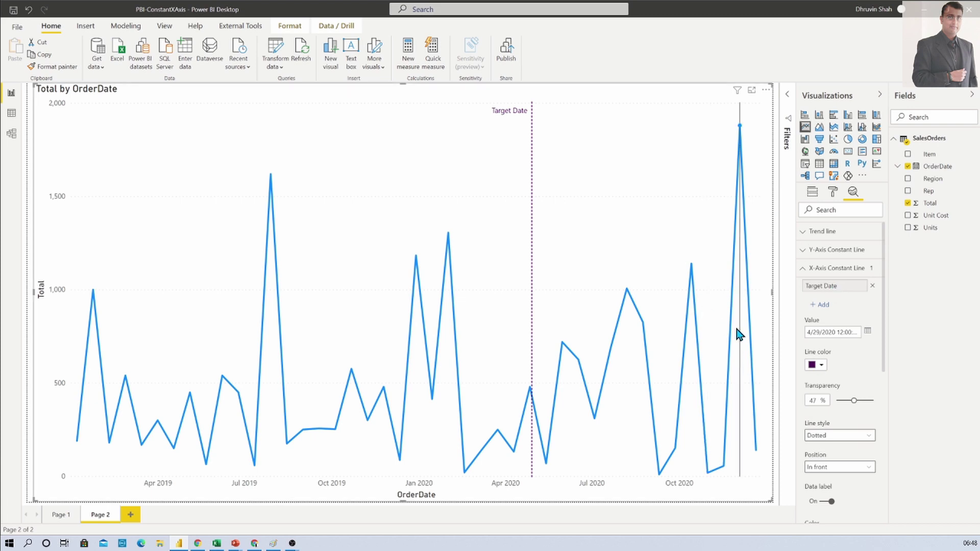
scroll(839, 416, "down", 3)
left_click(839, 416)
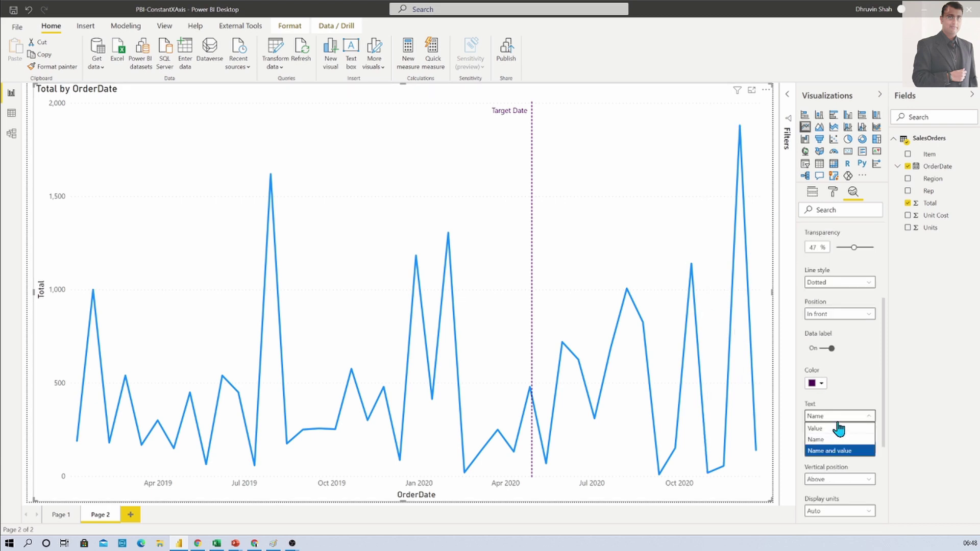
left_click(836, 451)
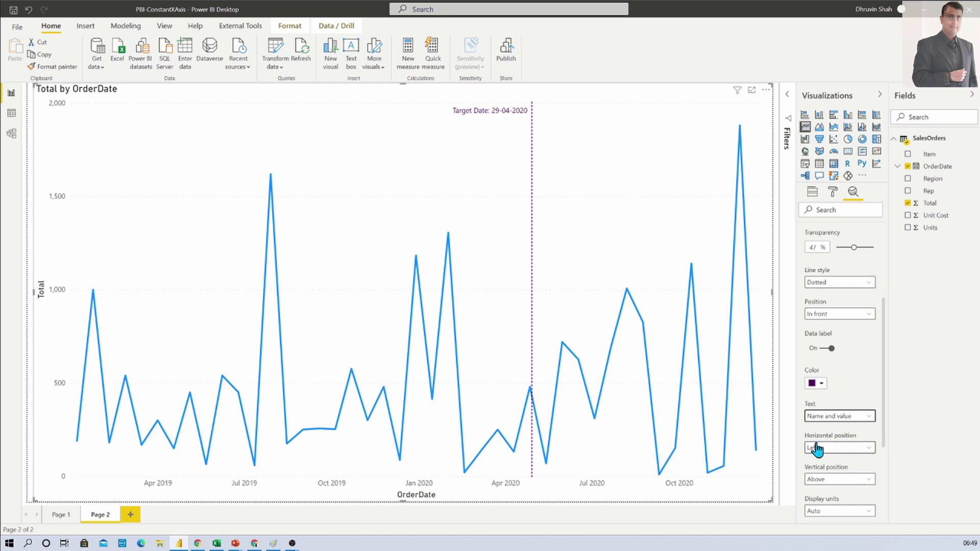
scroll(831, 434, "down", 2)
scroll(829, 431, "down", 1)
left_click(830, 351)
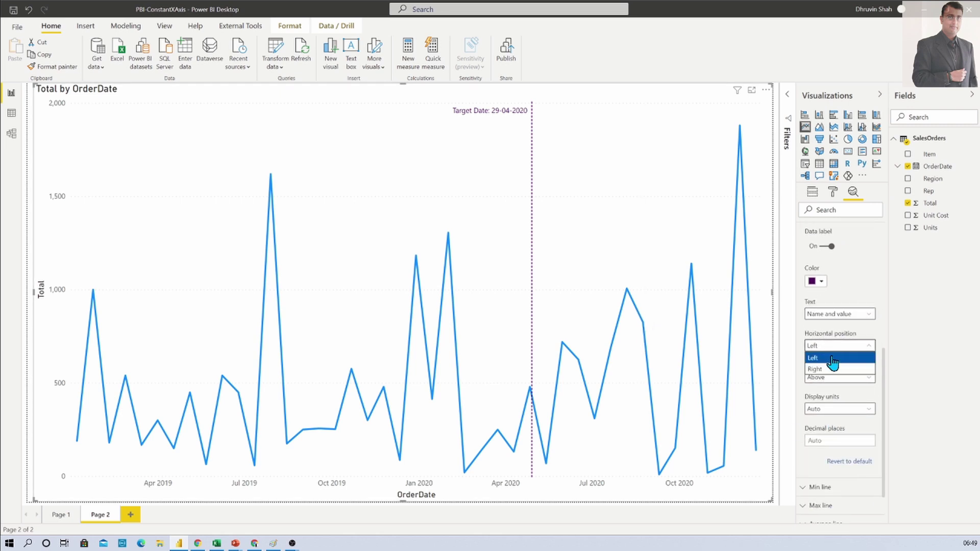
left_click(832, 370)
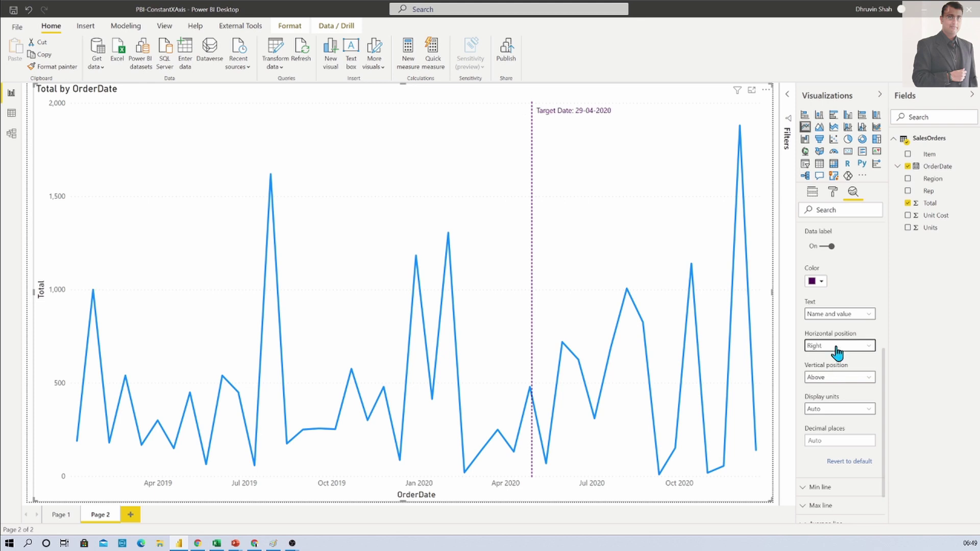
left_click(832, 348)
left_click(831, 360)
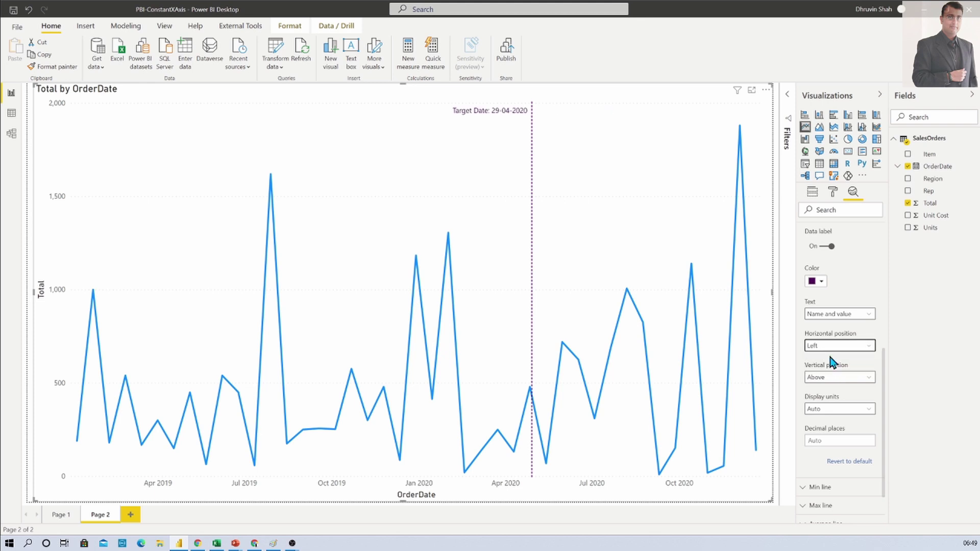
left_click(838, 379)
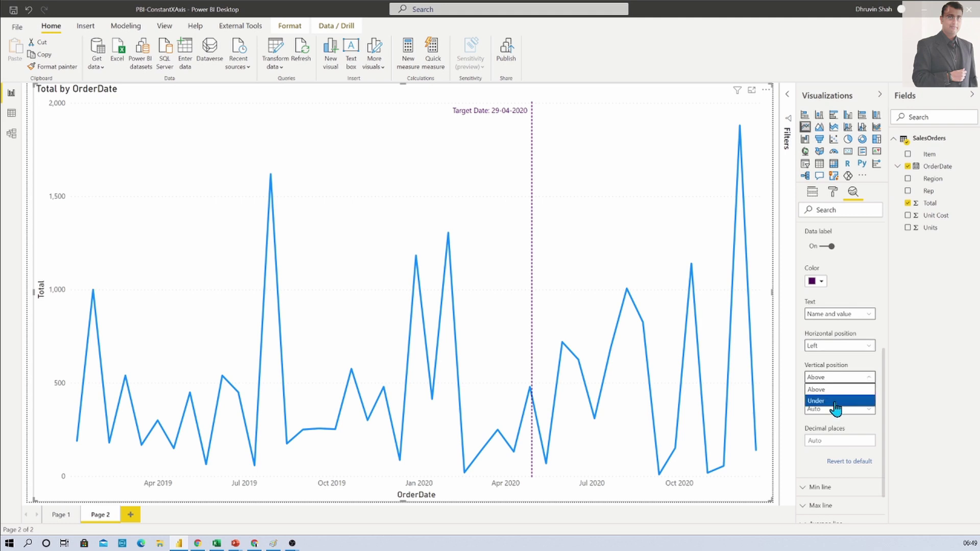
left_click(836, 401)
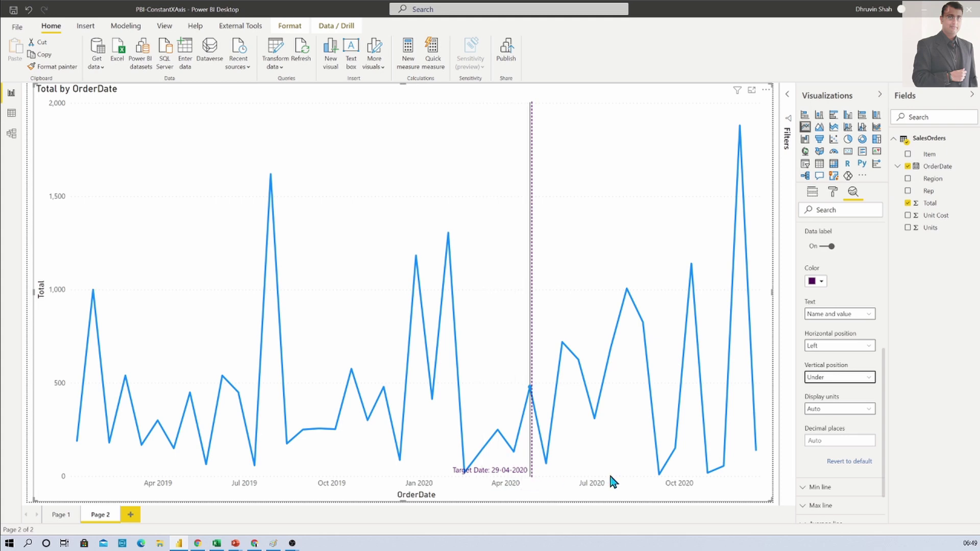
left_click(828, 380)
left_click(835, 393)
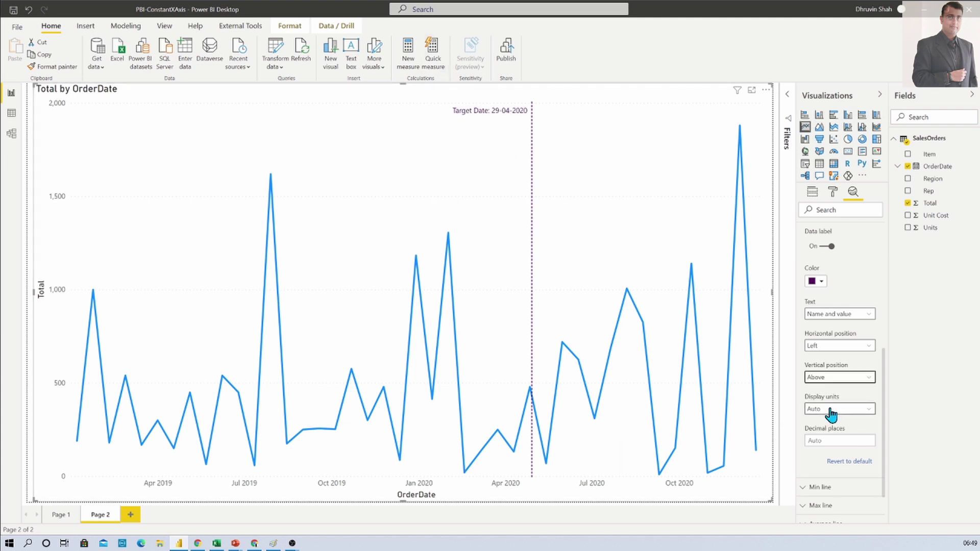
left_click(839, 410)
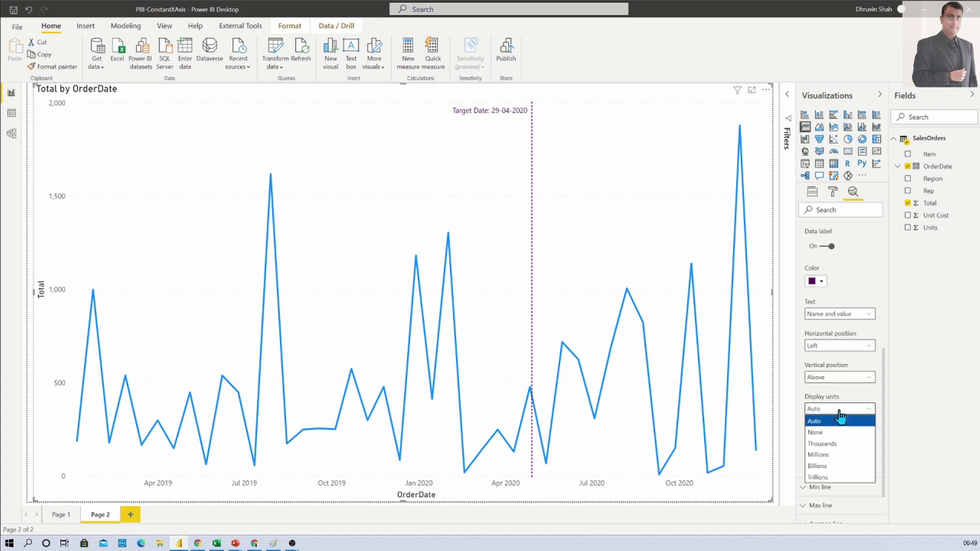
left_click(840, 416)
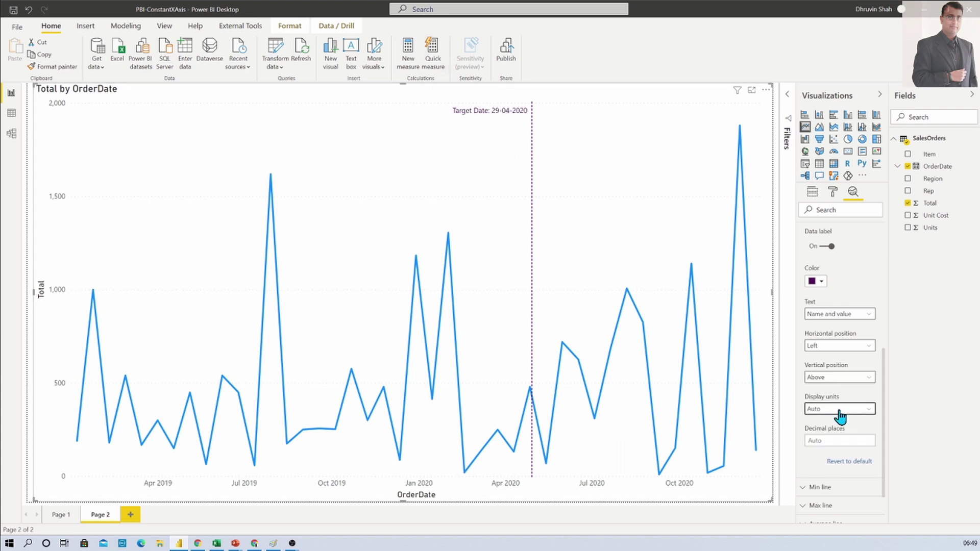
left_click(840, 440)
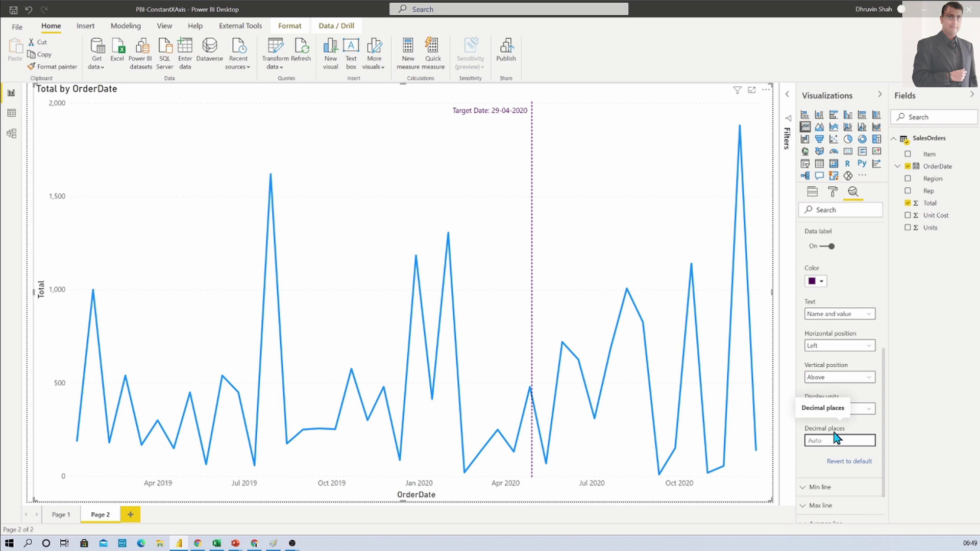
scroll(836, 438, "up", 5)
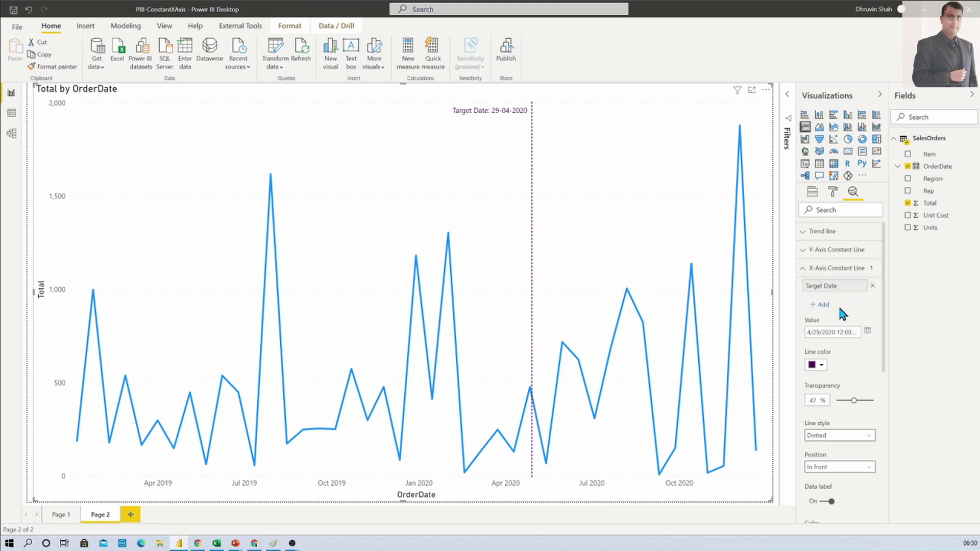
- Add a second constant line named Prev Date and navigate its calendar toward January 2020
left_click(820, 305)
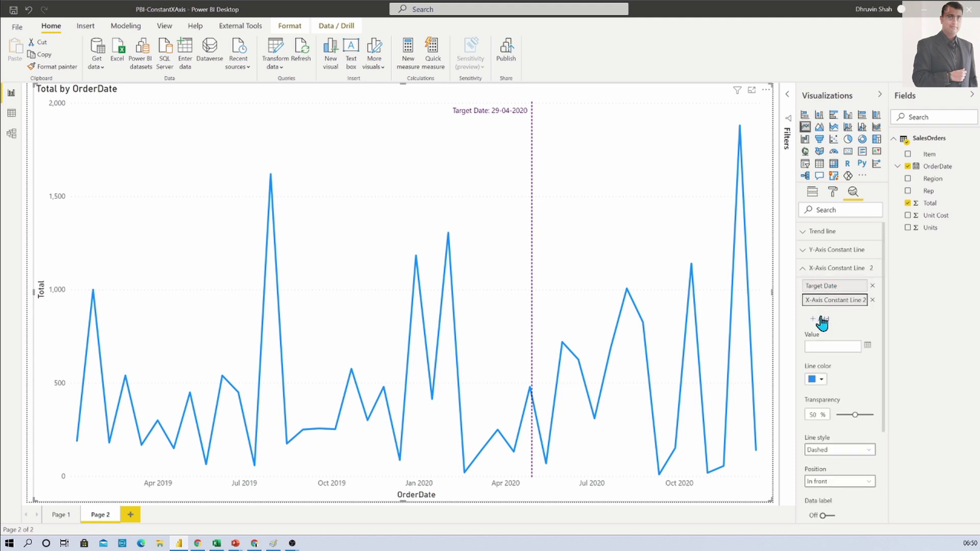
double_click(835, 301)
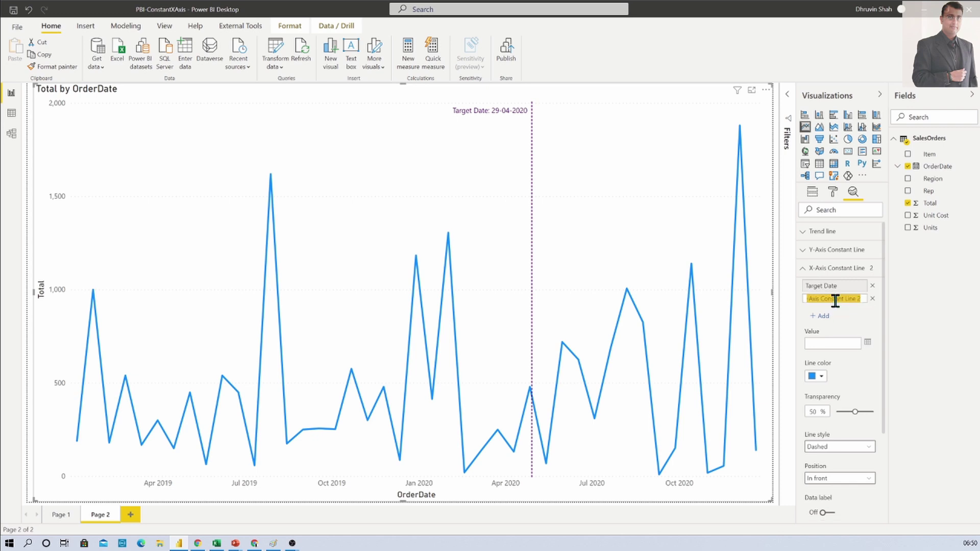
type("Prev Date")
key("Return")
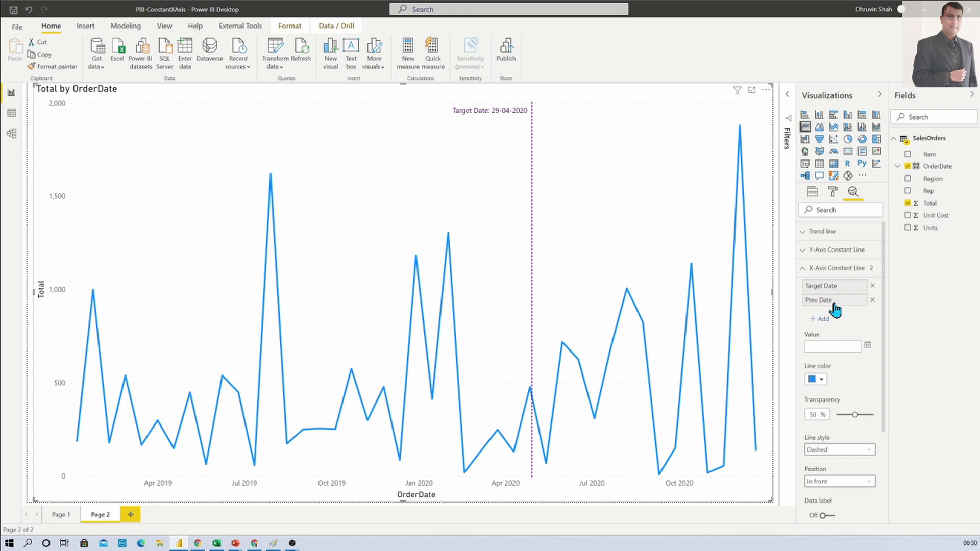
left_click(868, 346)
left_click(815, 362)
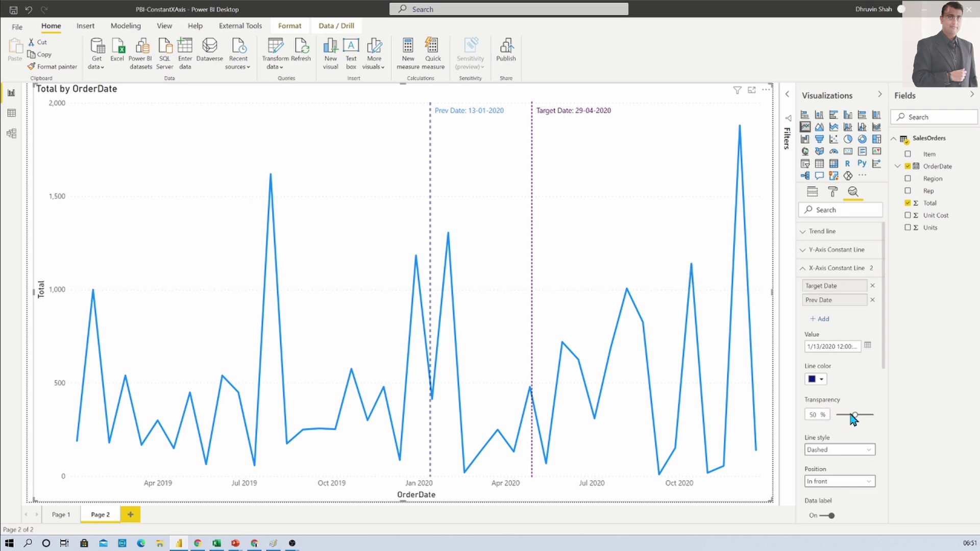
scroll(847, 463, "down", 1)
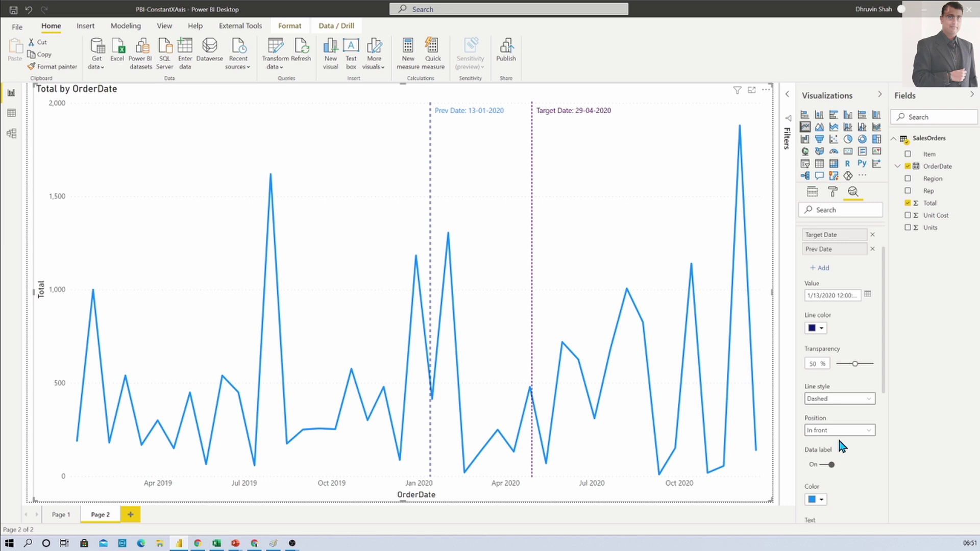
scroll(837, 434, "up", 1)
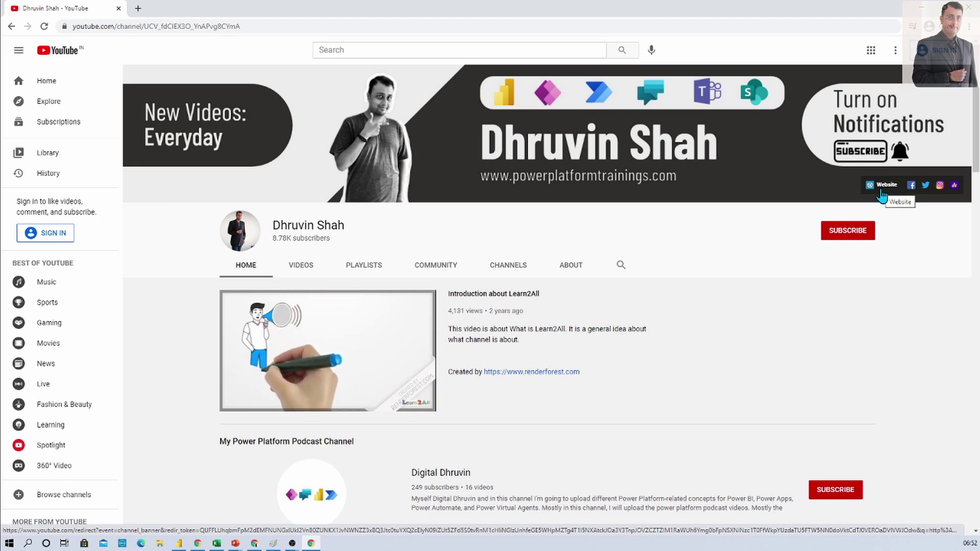
- Open the channel's Instagram profile from the YouTube banner icon
left_click(940, 187)
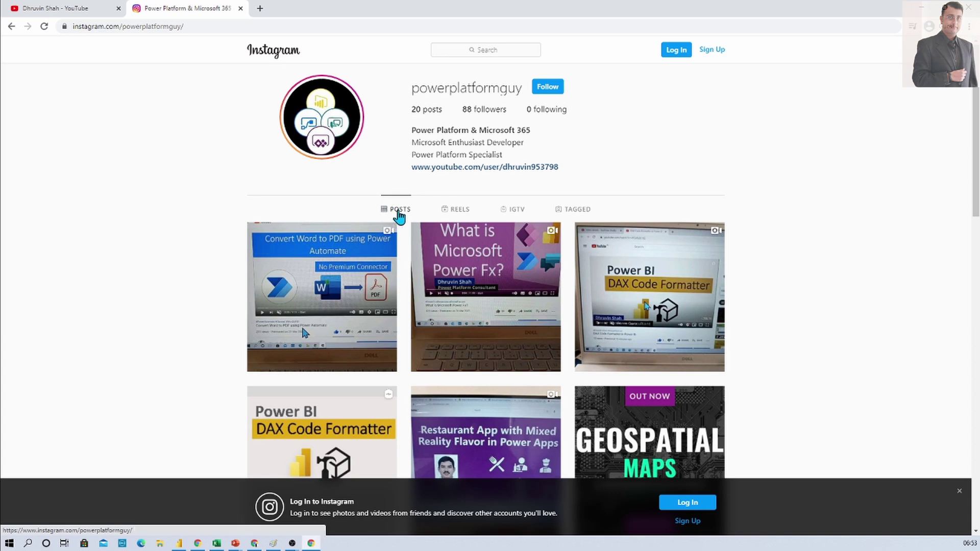
- Browse the Instagram profile's Reels, IGTV and Posts, then return to the YouTube channel
left_click(460, 212)
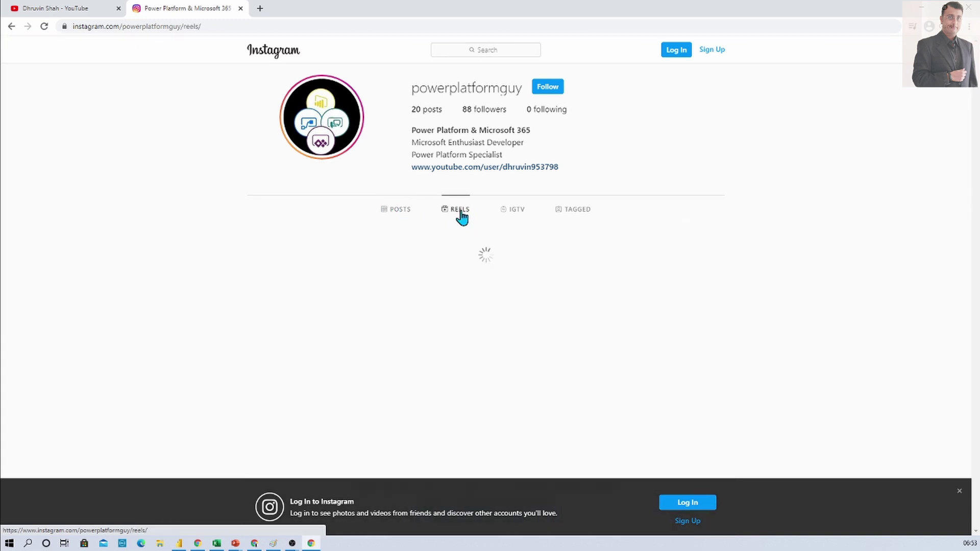
left_click(507, 214)
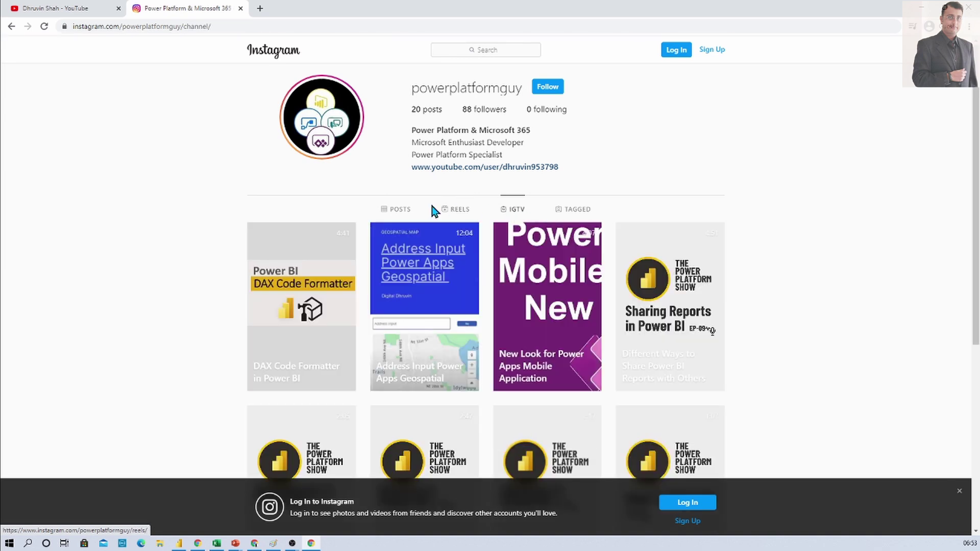
left_click(388, 212)
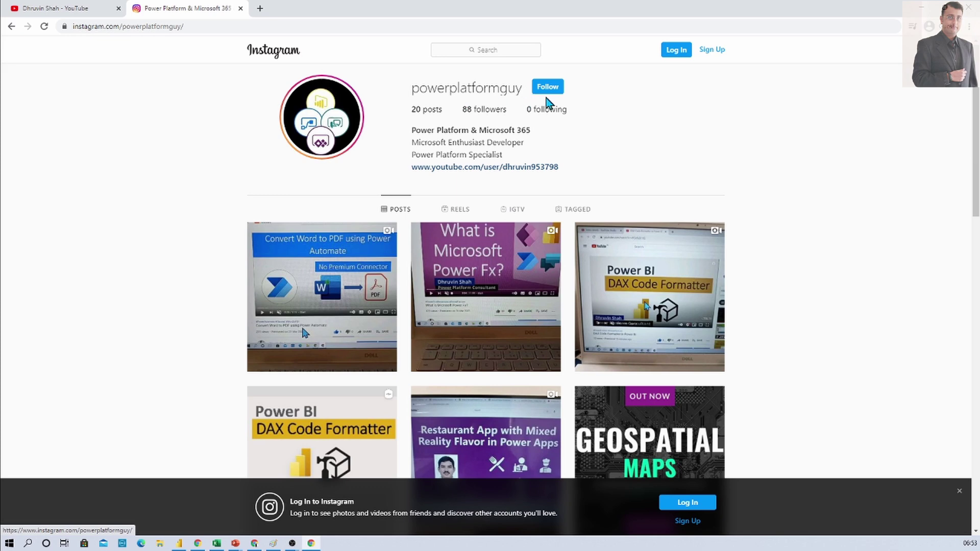
left_click(63, 8)
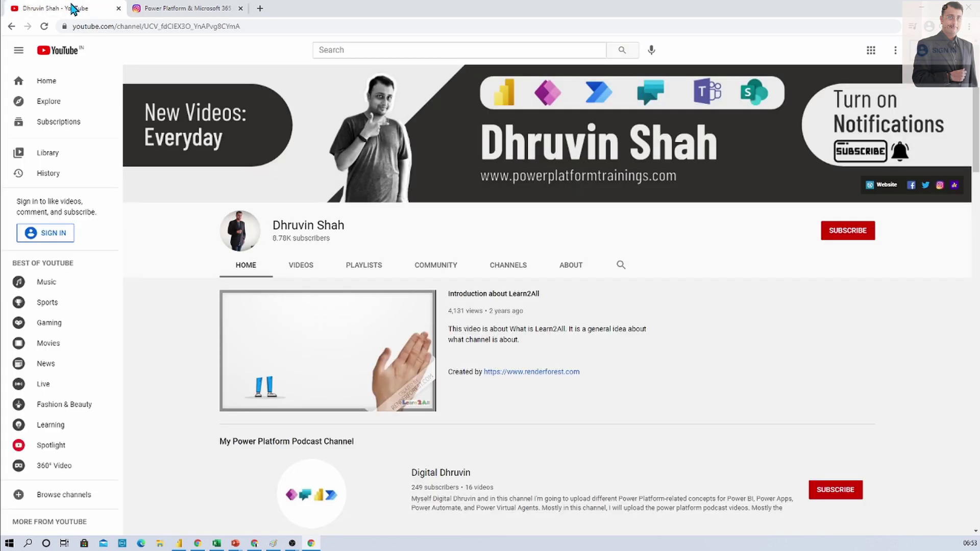
- Open The Power Platform Show podcast page on Anchor, skim it, then return to YouTube
left_click(954, 186)
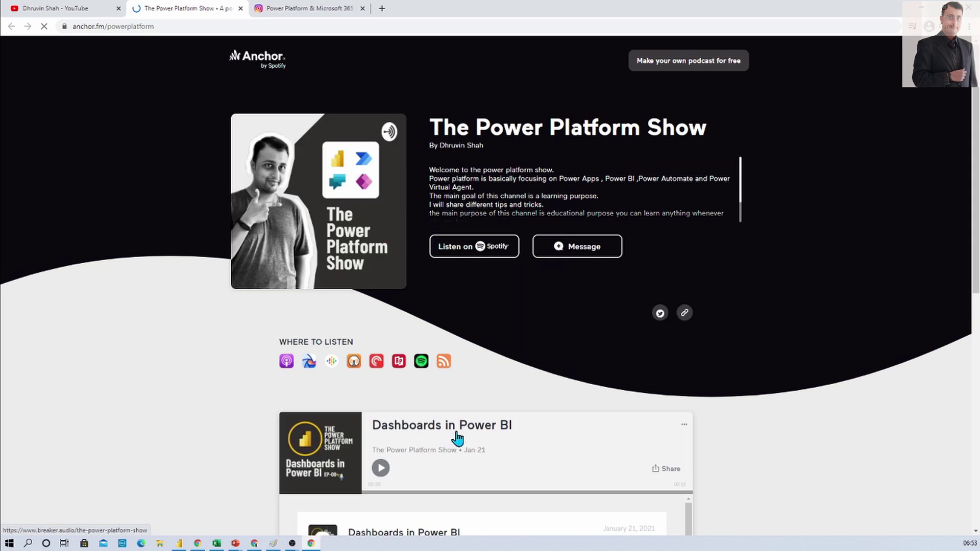
scroll(457, 438, "down", 7)
scroll(327, 305, "up", 4)
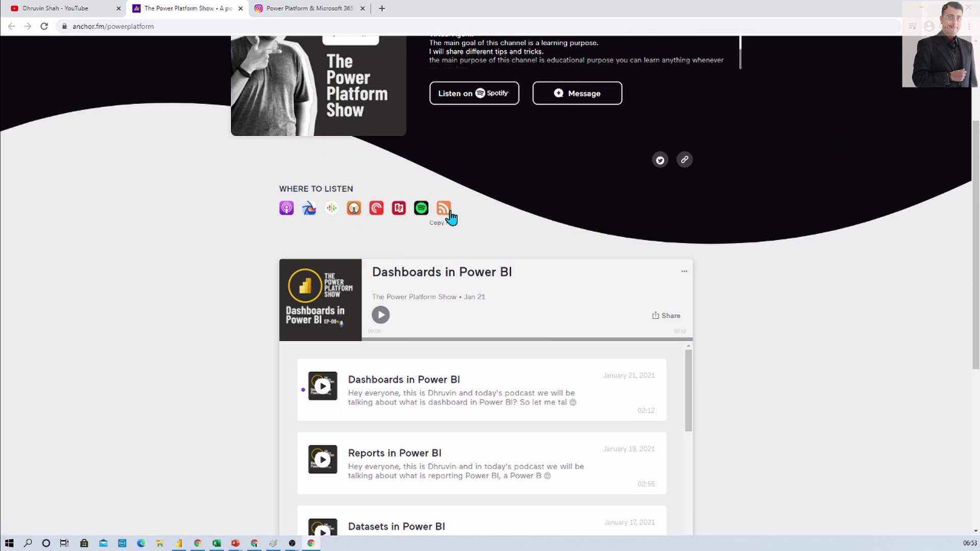
left_click(48, 9)
- Open the linked Power Platform podcast channel in a new tab, view it, then return to the main channel
scroll(428, 345, "down", 2)
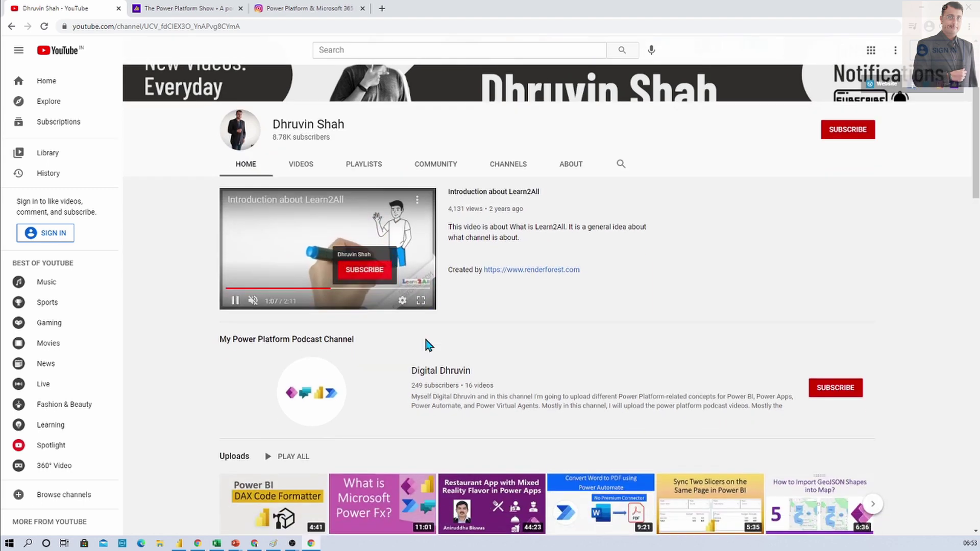
right_click(430, 373)
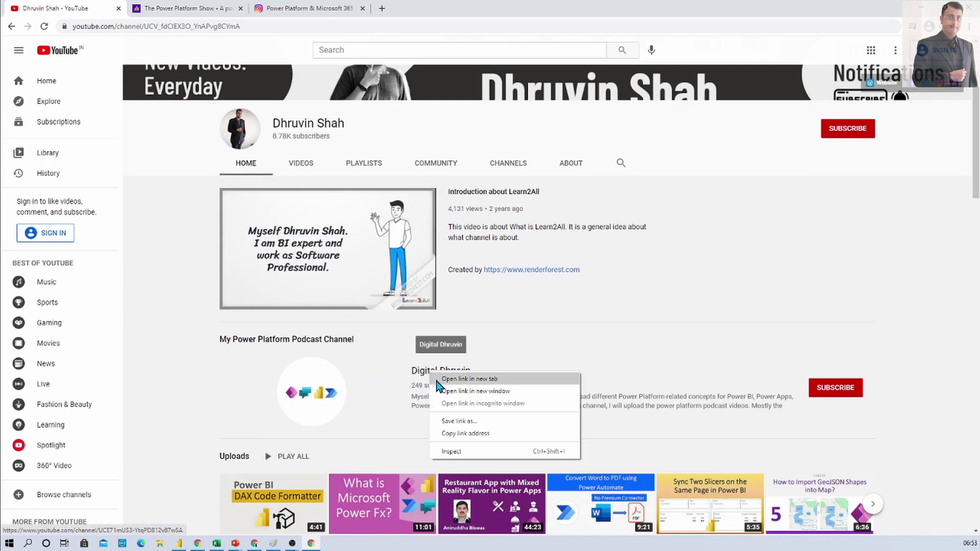
left_click(439, 380)
left_click(314, 7)
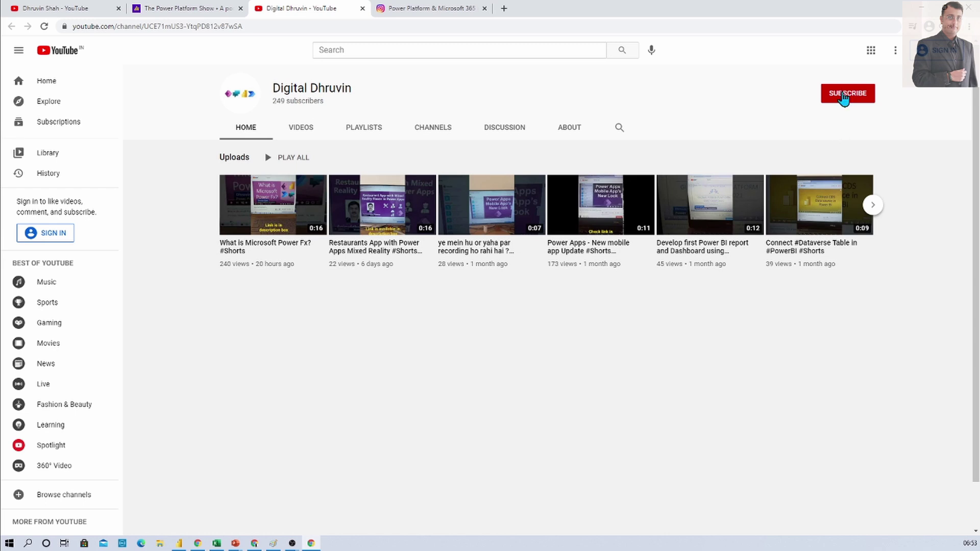
left_click(92, 8)
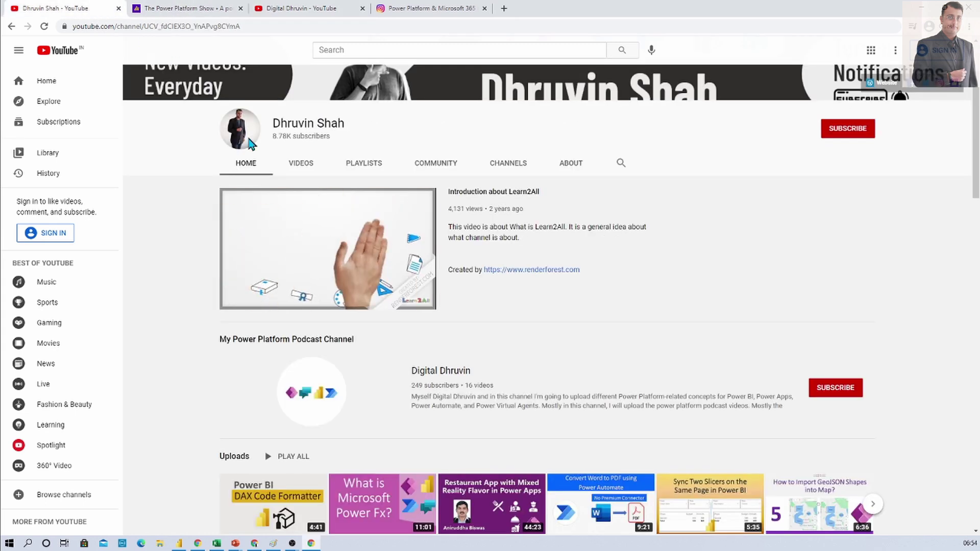